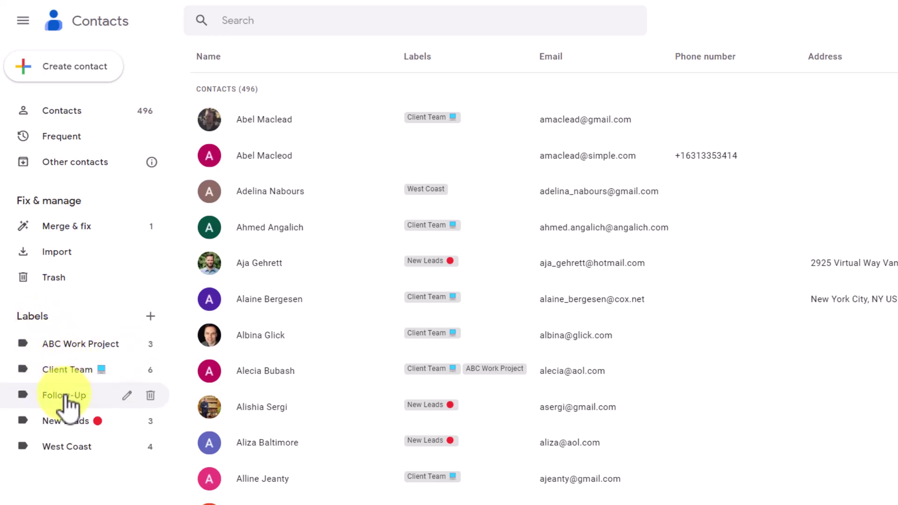
Filter Google Contacts to the Client Team label, showing its six contacts.
left_click(67, 370)
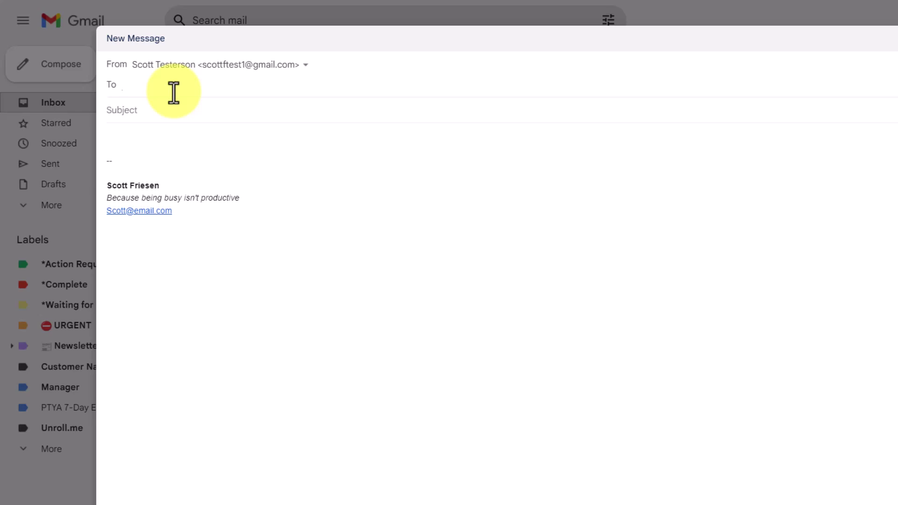
type("cli")
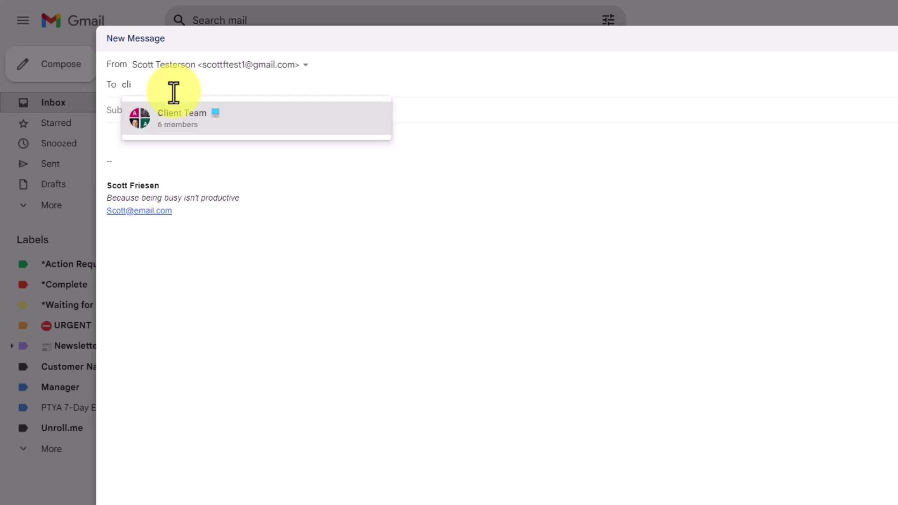
Add the six-member Client Team label as recipients and review them in the To field.
left_click(188, 121)
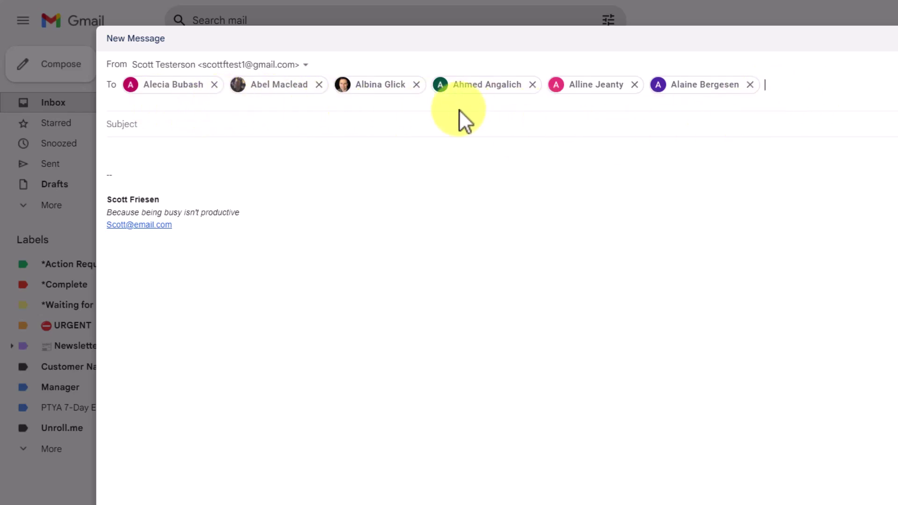
left_click(229, 128)
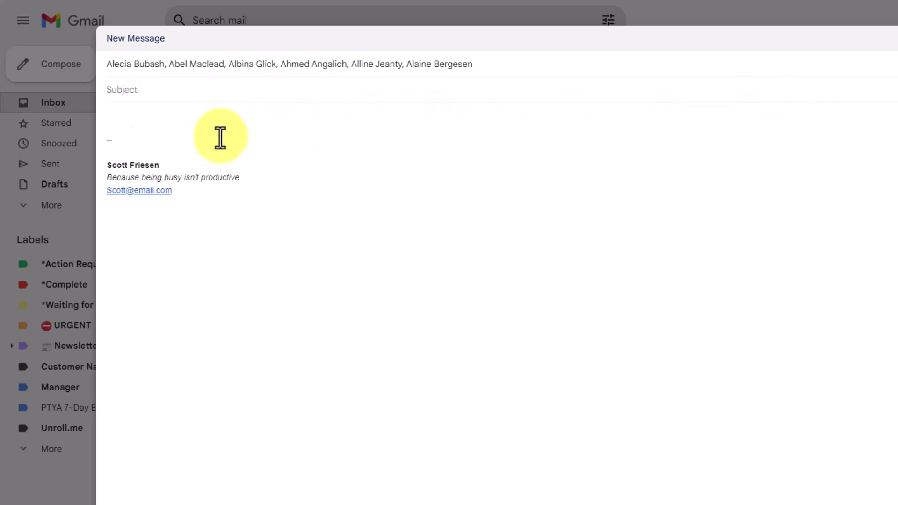
key("shift+Tab")
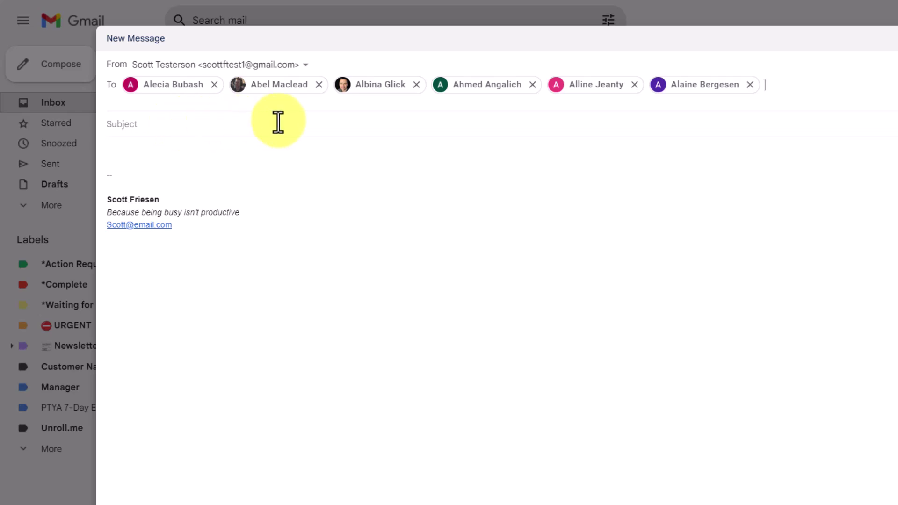
left_click(177, 125)
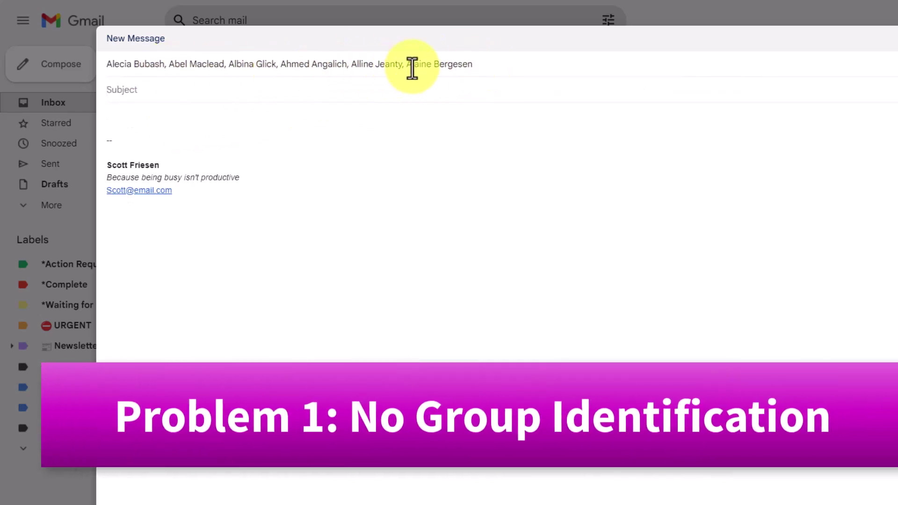
left_click(477, 64)
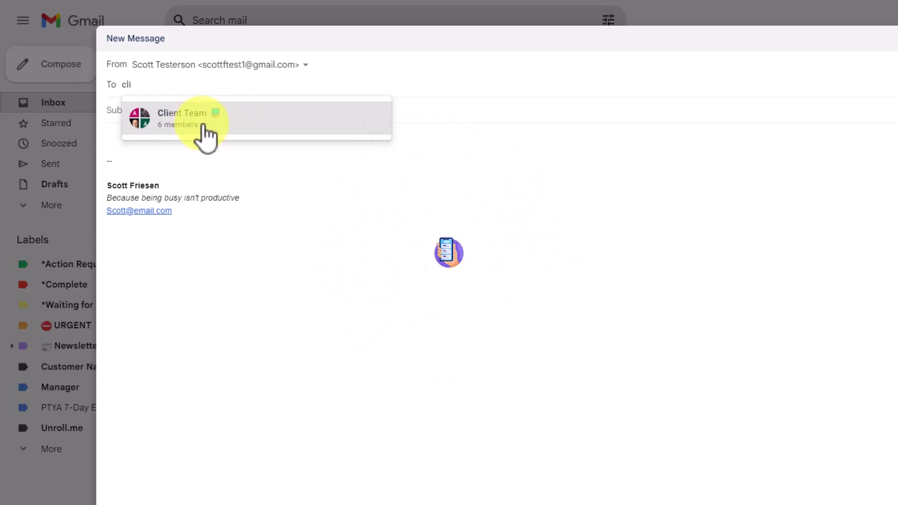
type("si")
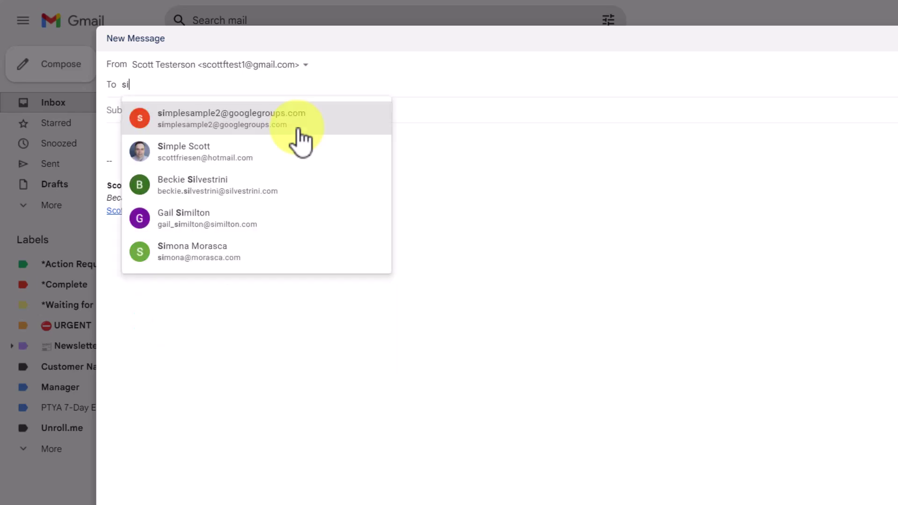
type("m")
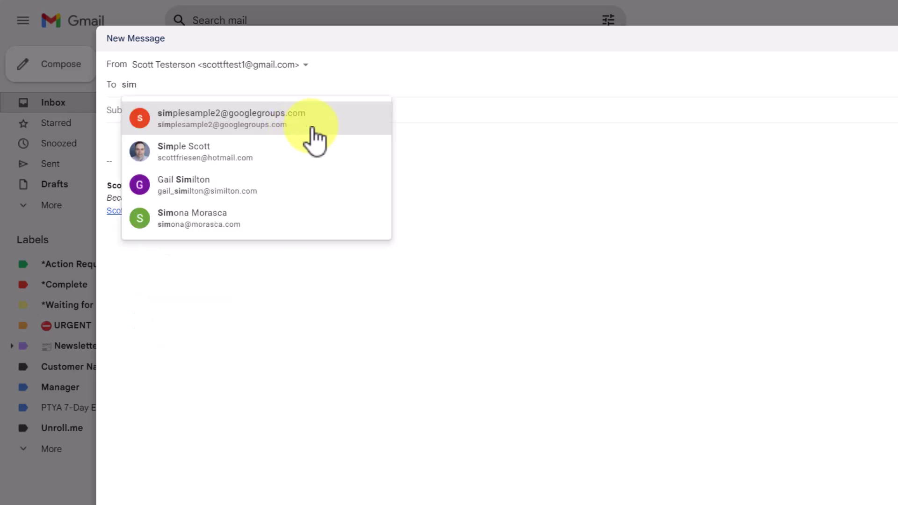
left_click(263, 123)
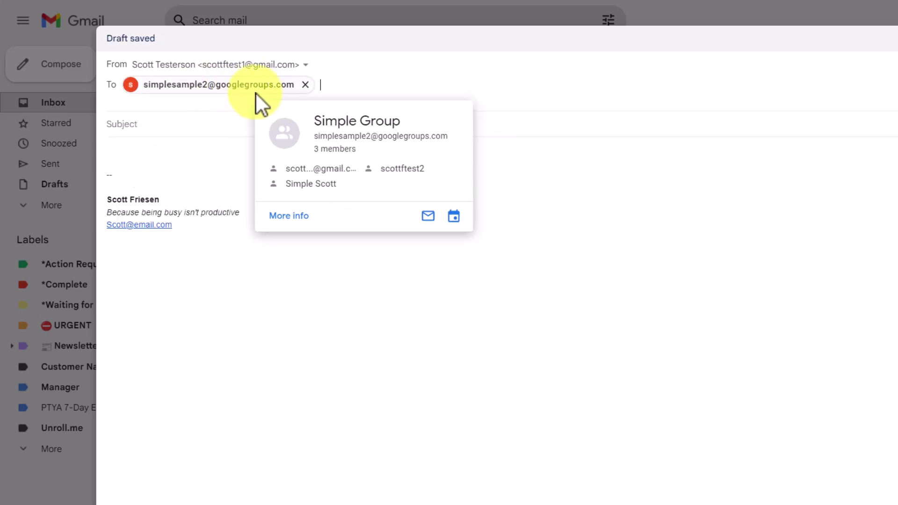
mouse_move(218, 84)
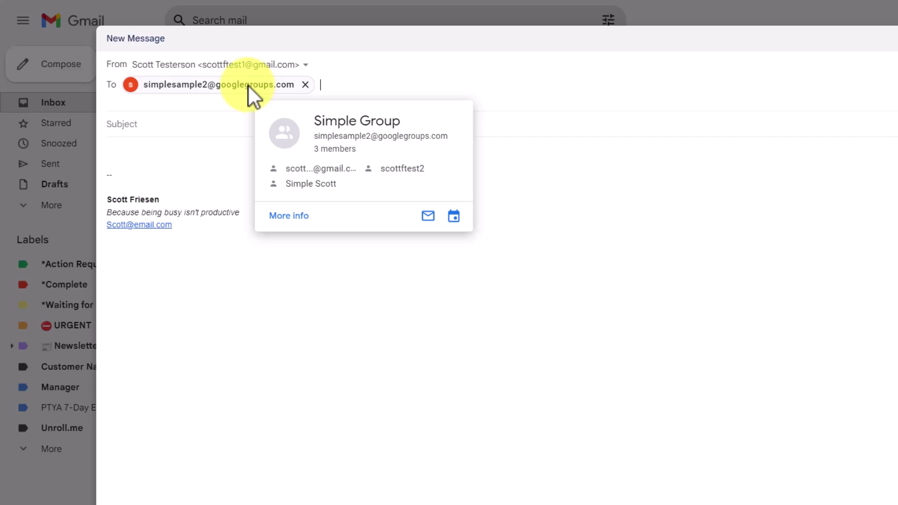
left_click(192, 123)
left_click(278, 63)
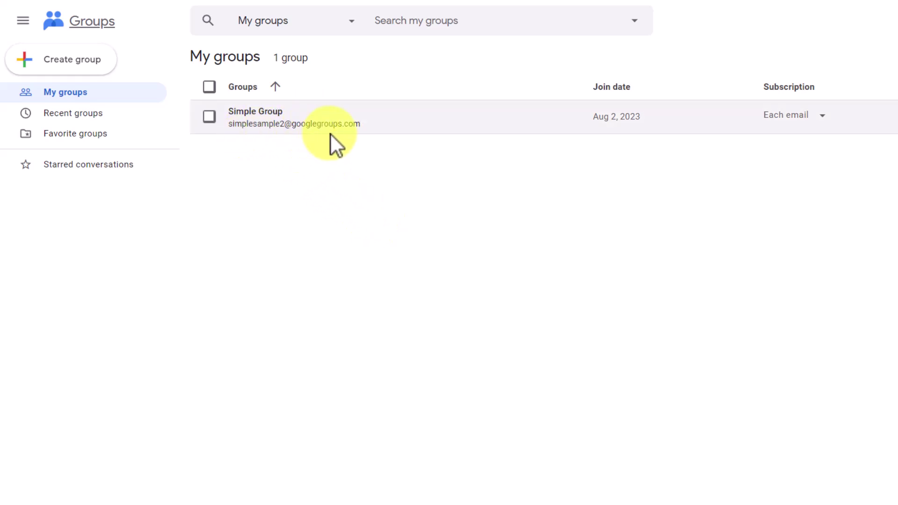
left_click(278, 118)
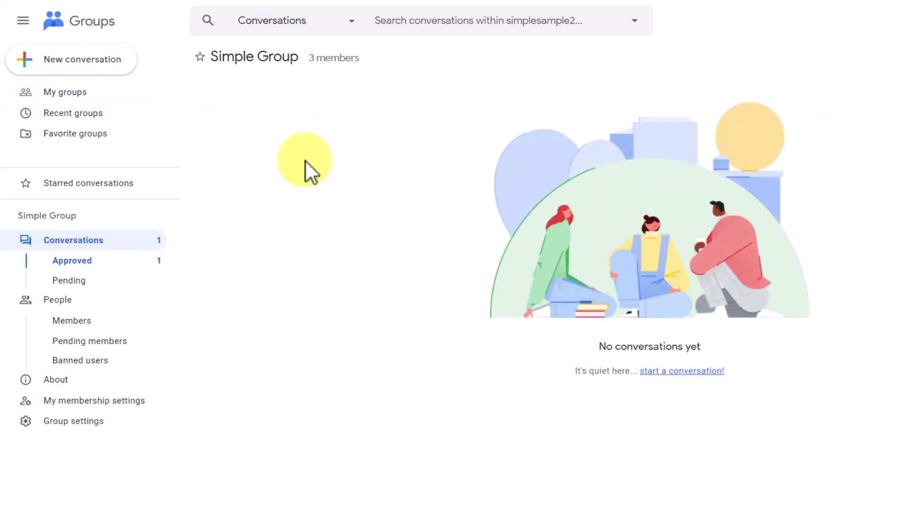
left_click(57, 299)
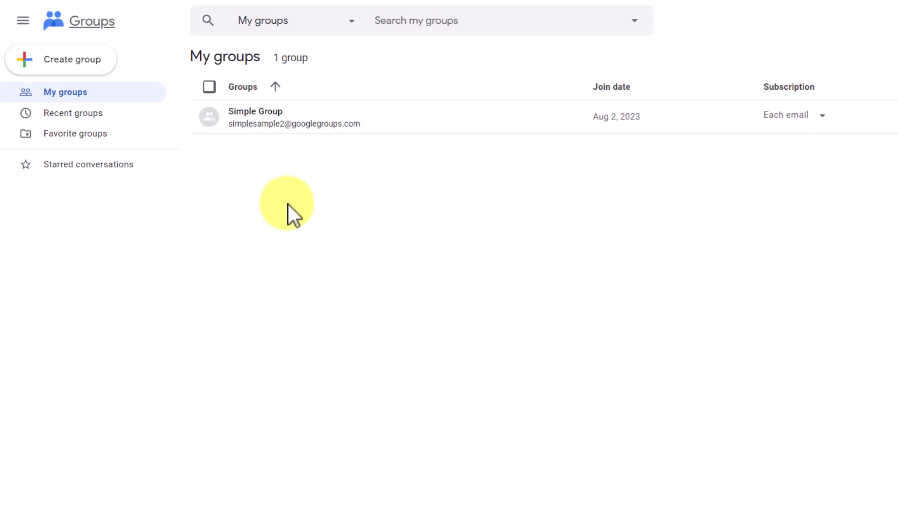
Start a new group named Test Group and clear the taken suggested email address.
left_click(72, 59)
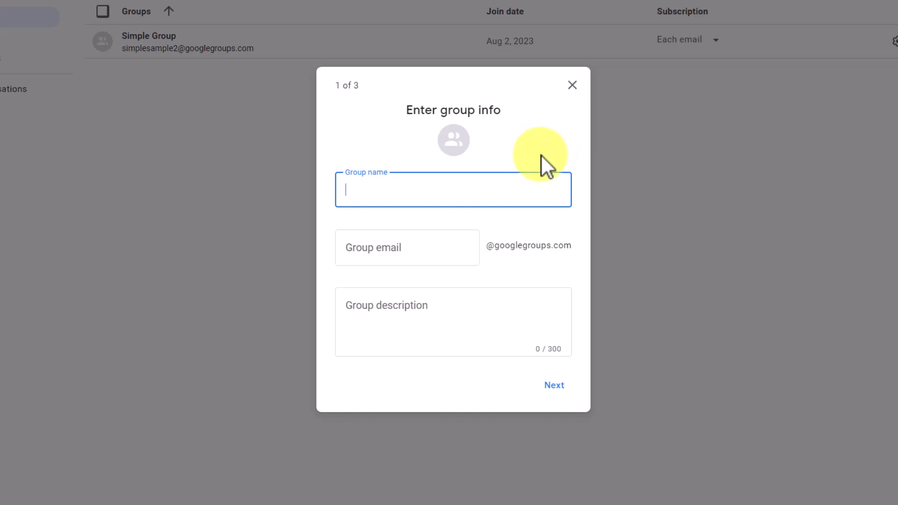
type("T")
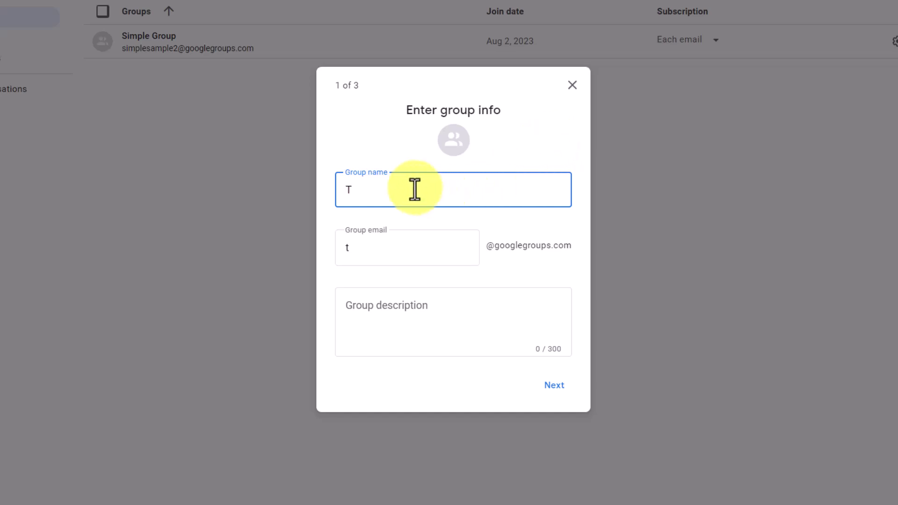
type("est Gro")
type("up")
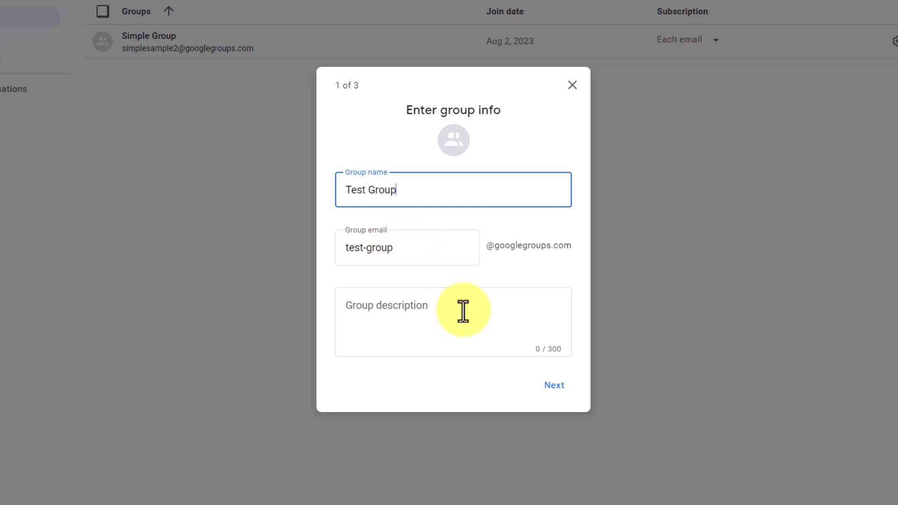
left_click(554, 385)
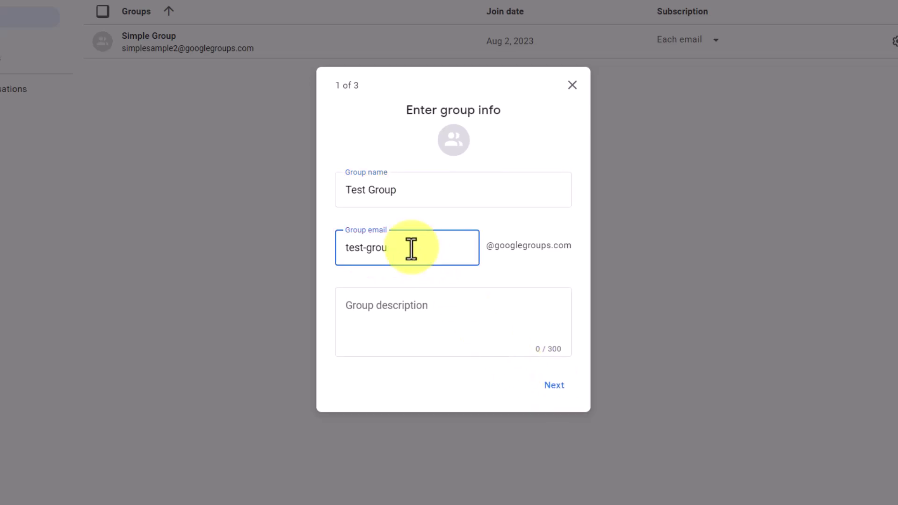
key("BackSpace")
key("BackSpace")
key("BackSpace")
type("simple")
type("testgroup")
left_click(554, 385)
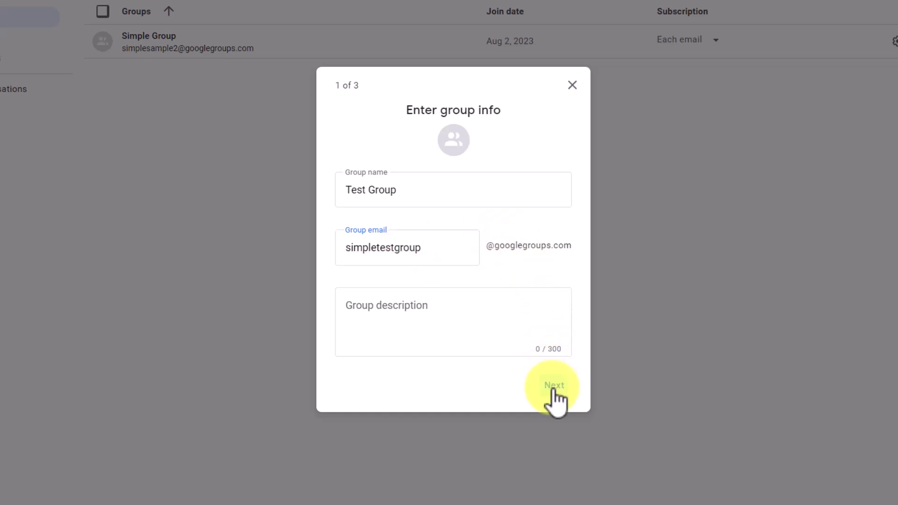
left_click(442, 251)
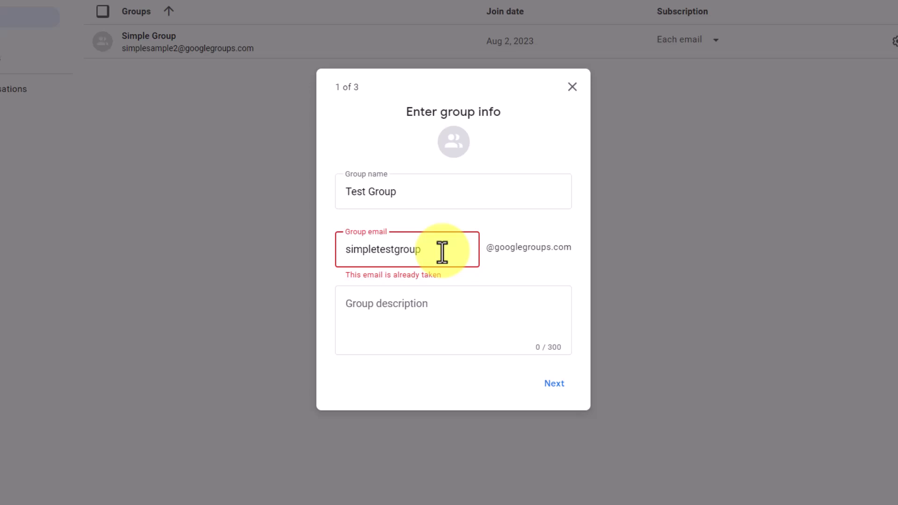
type("2")
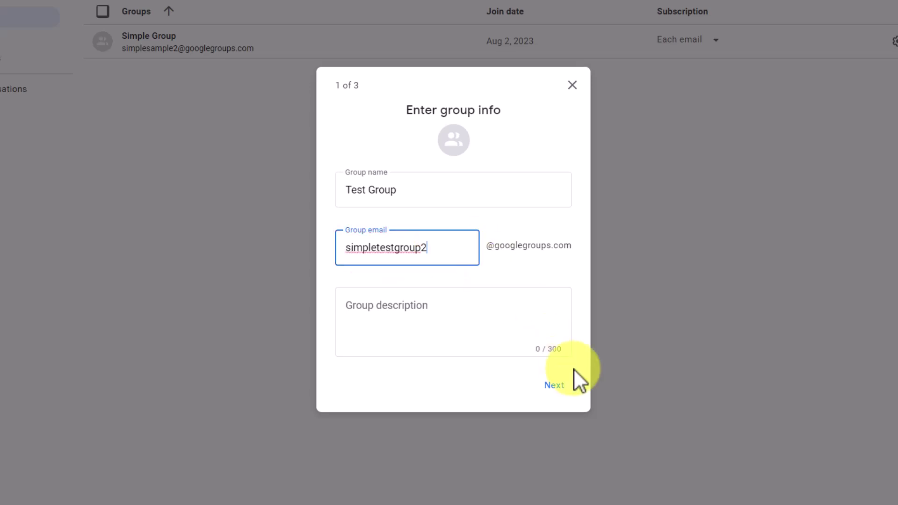
left_click(554, 385)
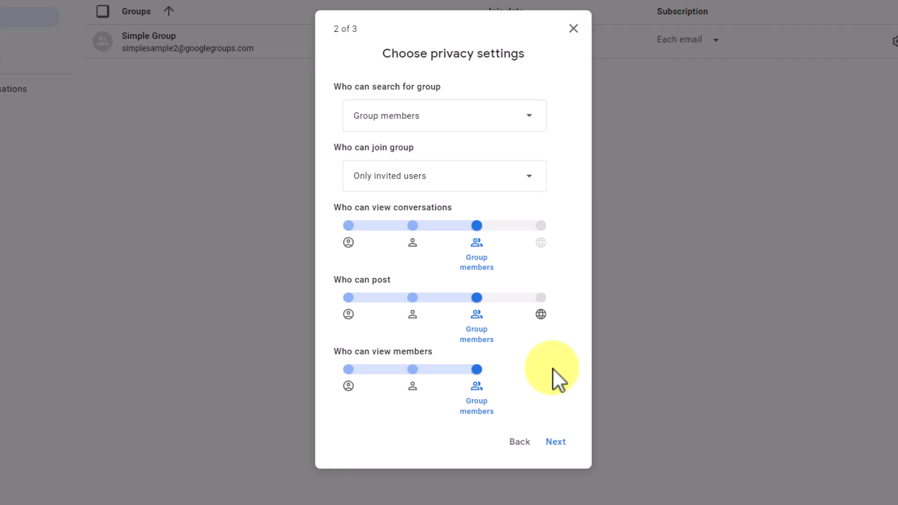
mouse_move(540, 226)
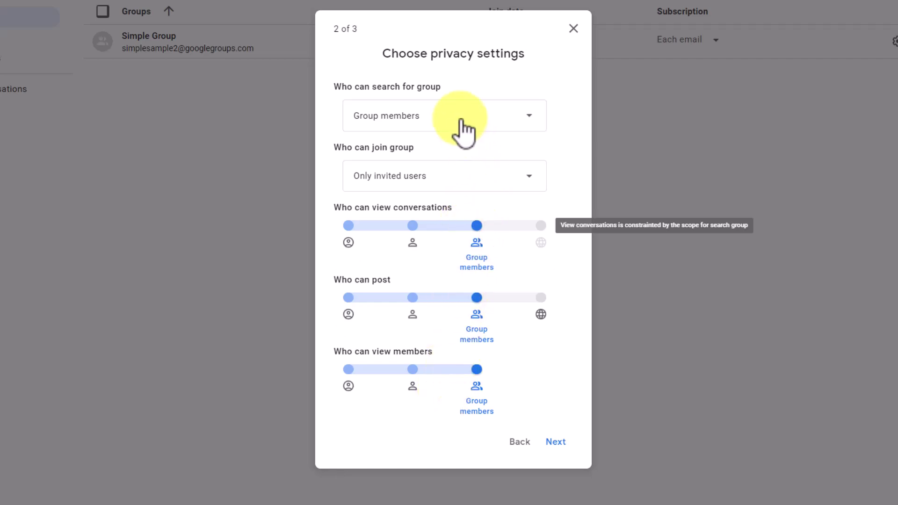
Keep group search limited to members and joining limited to invited users.
left_click(503, 125)
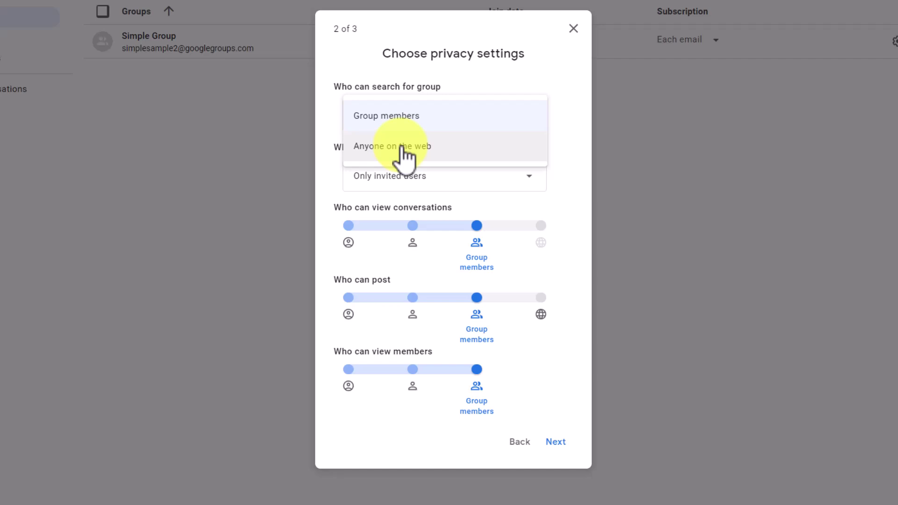
left_click(414, 116)
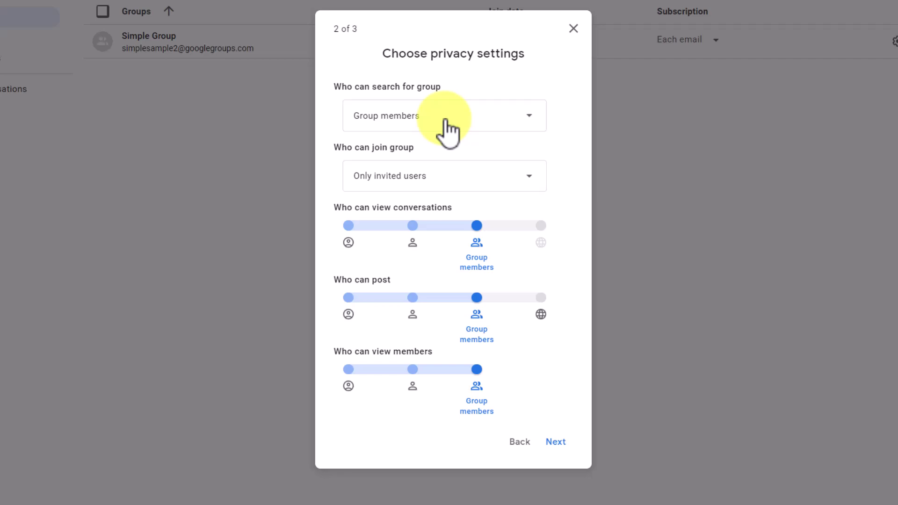
left_click(452, 177)
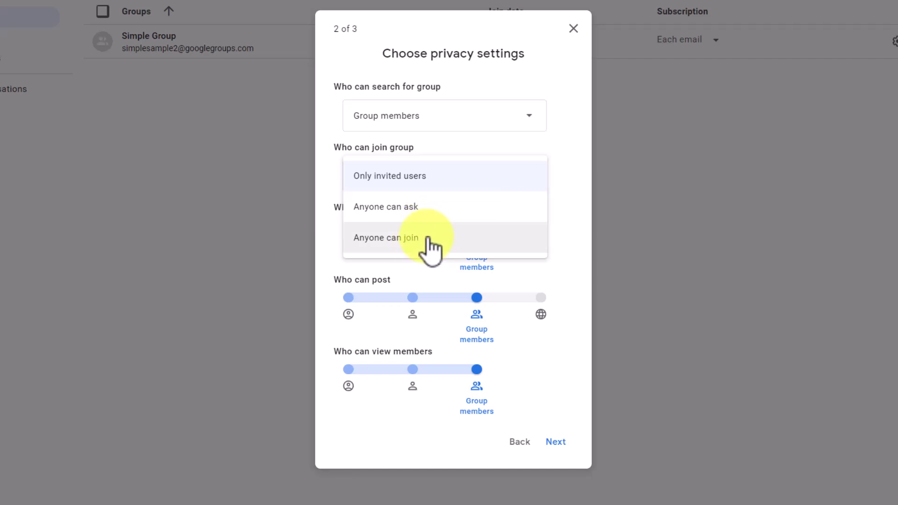
left_click(403, 178)
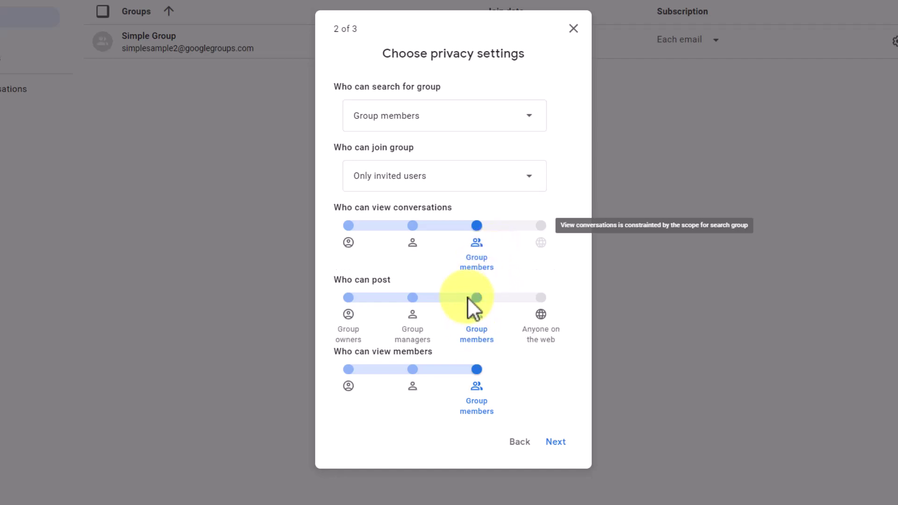
mouse_move(414, 382)
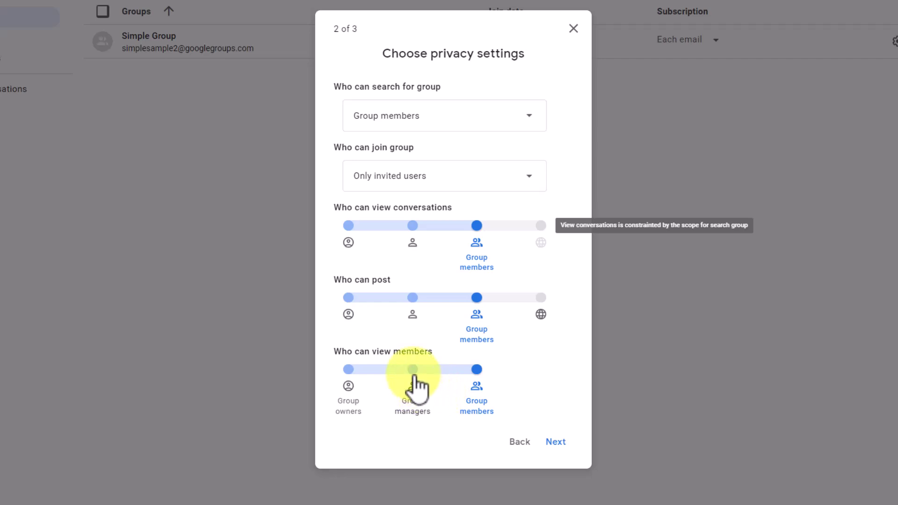
Let only group owners view the member list and continue to adding members.
left_click(348, 370)
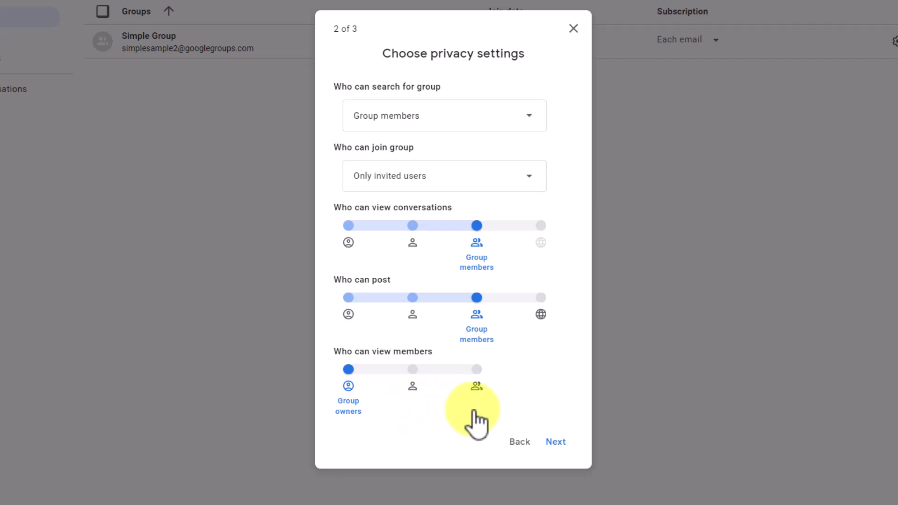
left_click(556, 442)
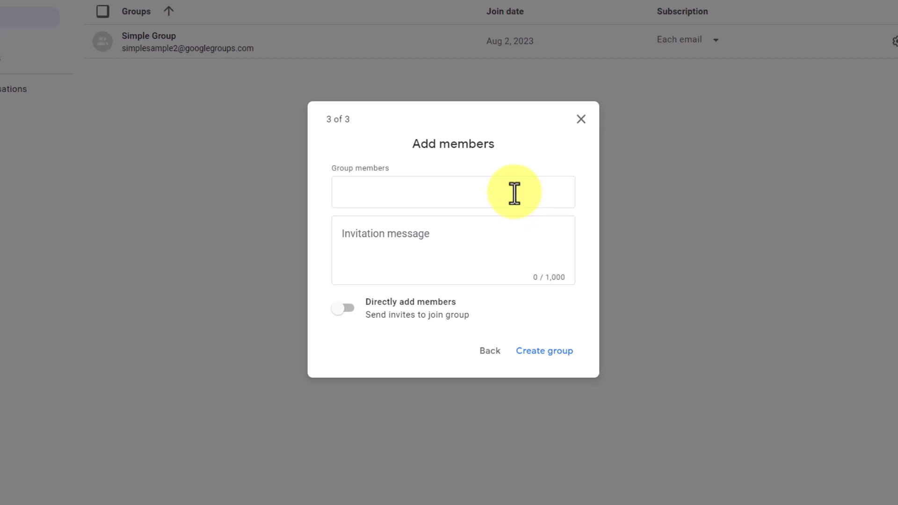
left_click(348, 312)
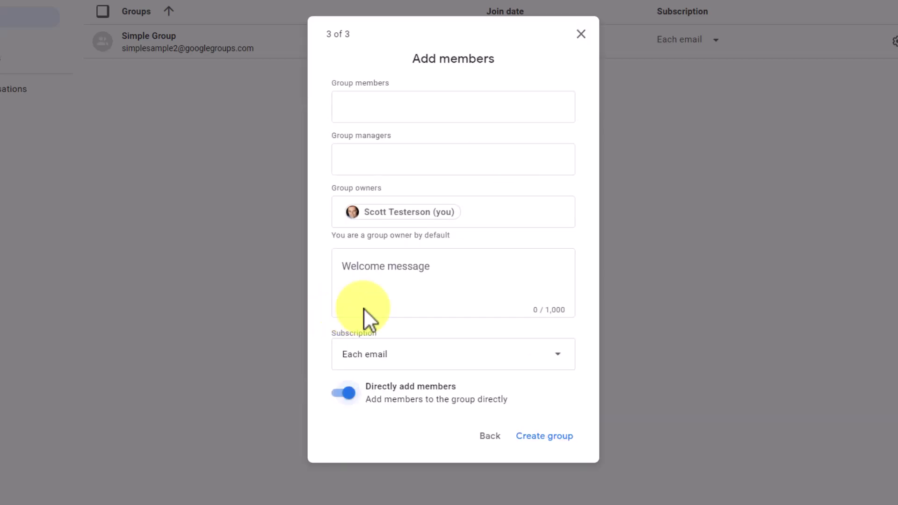
left_click(401, 108)
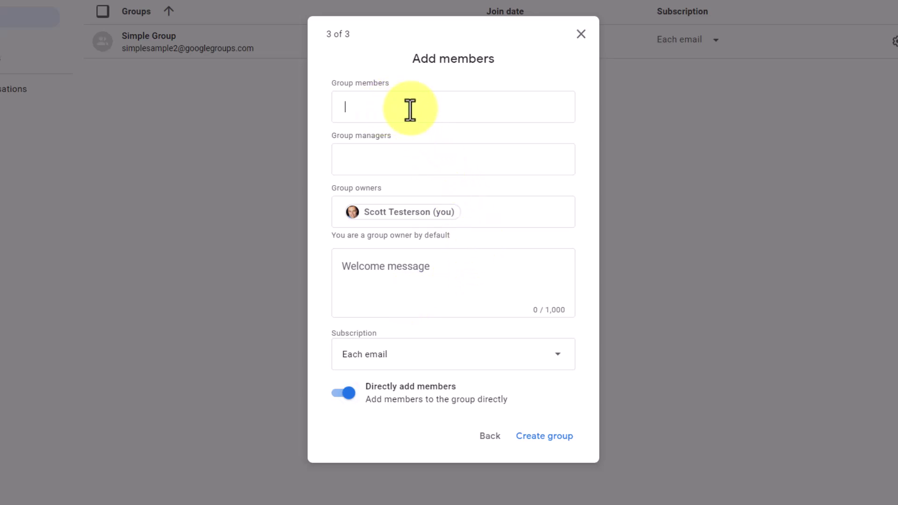
type("sccott")
key("BackSpace")
key("BackSpace")
key("BackSpace")
type("ott")
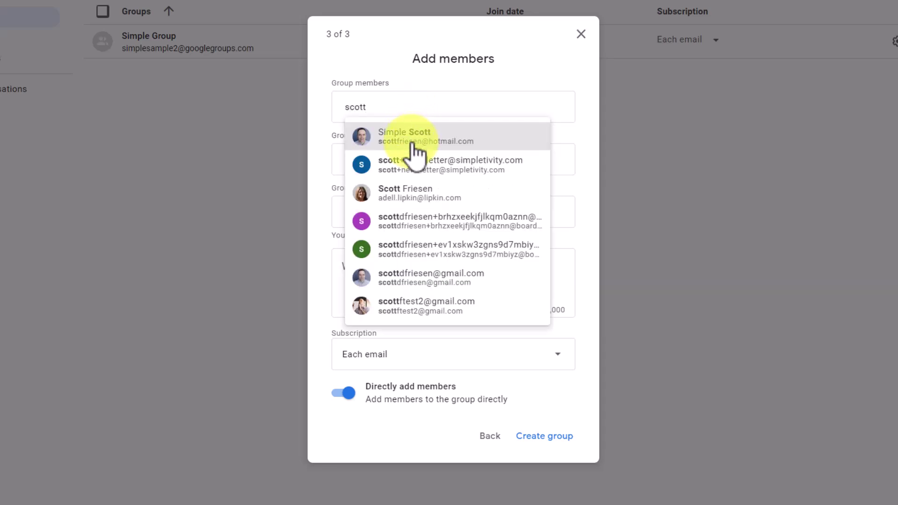
left_click(414, 137)
type("scottf")
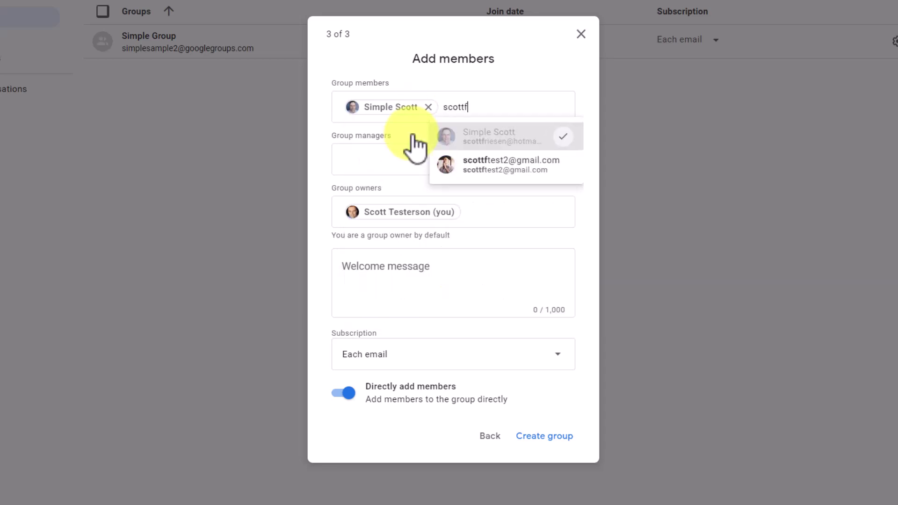
left_click(491, 165)
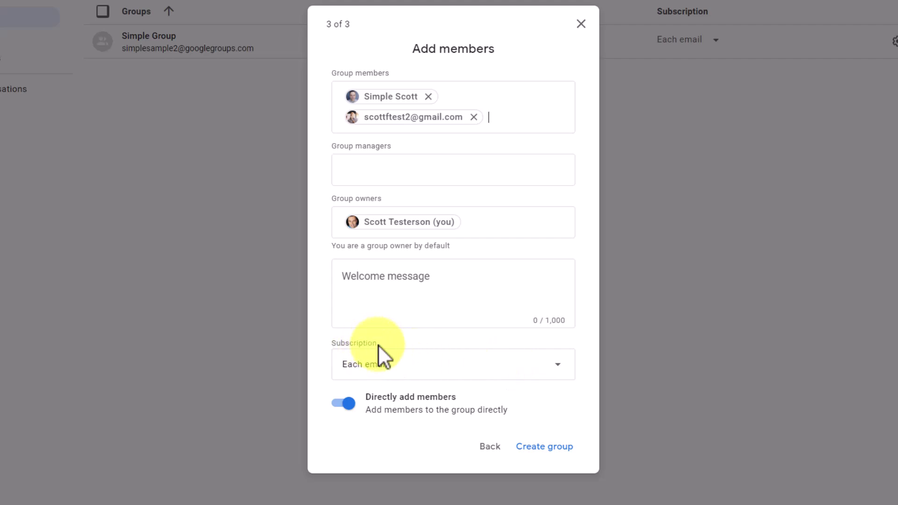
Keep the members' subscription set to Each email.
left_click(449, 365)
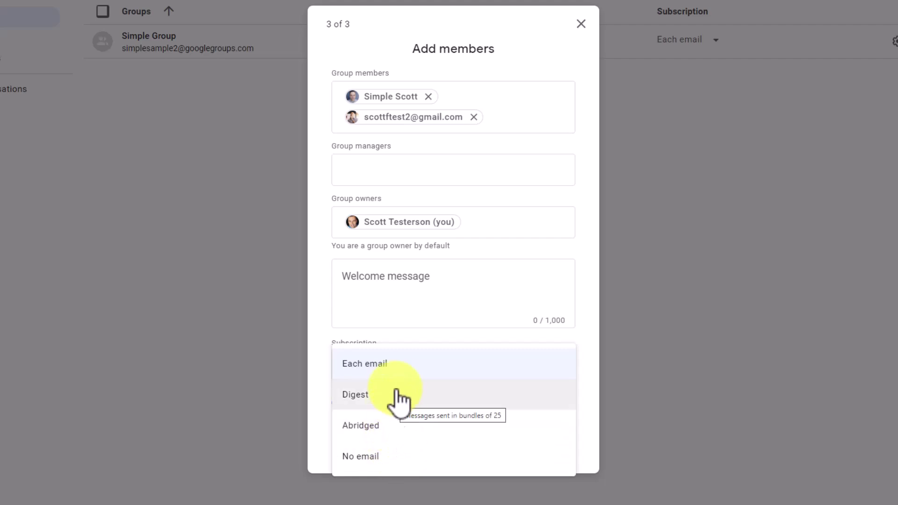
left_click(393, 363)
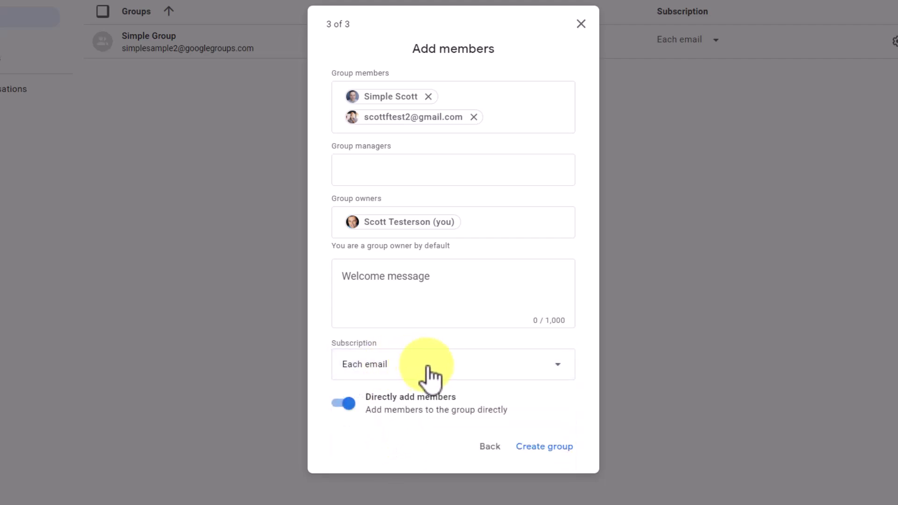
Create Test Group, passing the 'I'm not a robot' reCAPTCHA check.
left_click(545, 446)
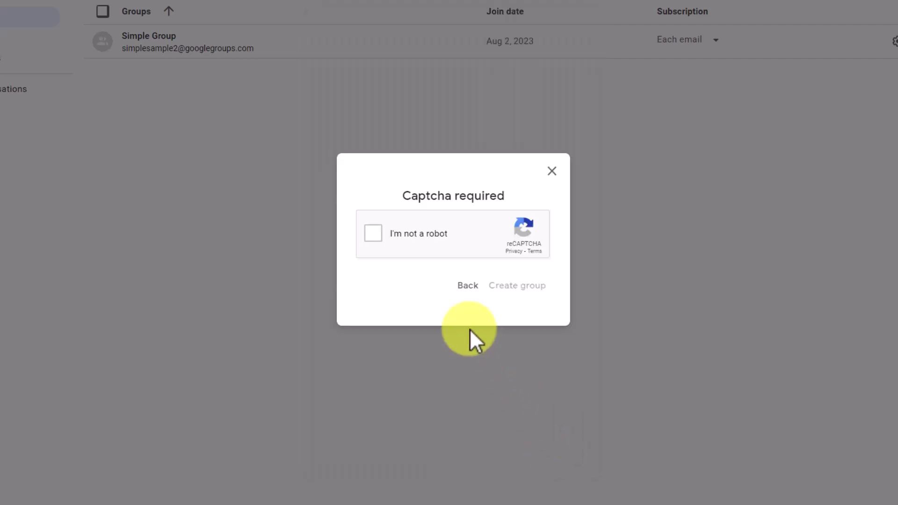
left_click(373, 232)
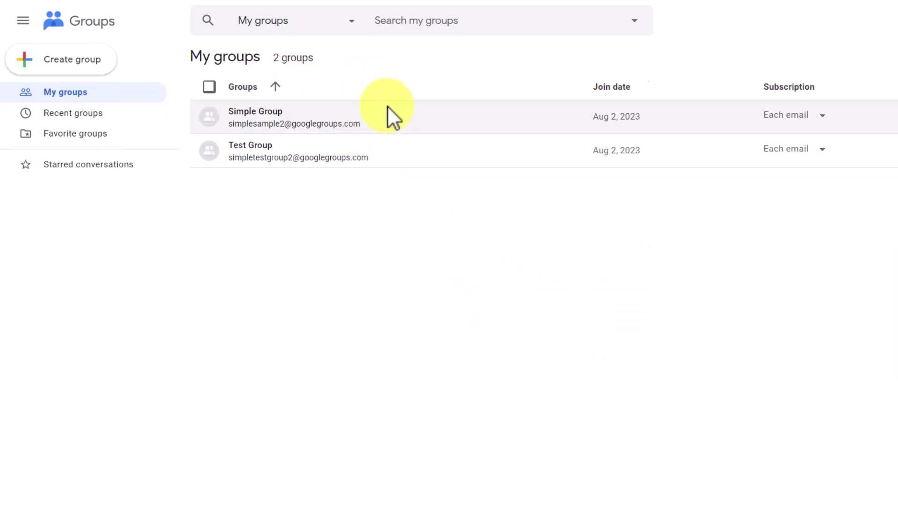
mouse_move(323, 150)
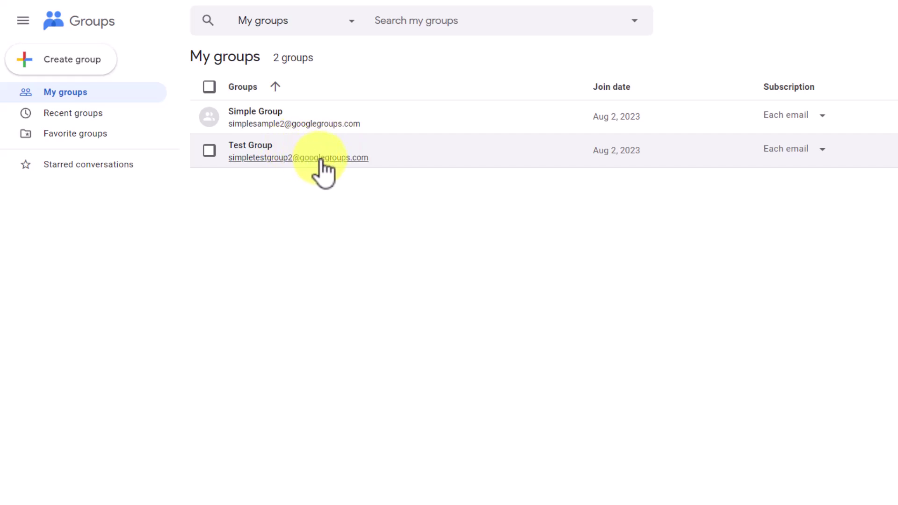
View Test Group's empty conversations page, discarding a started conversation draft.
left_click(271, 151)
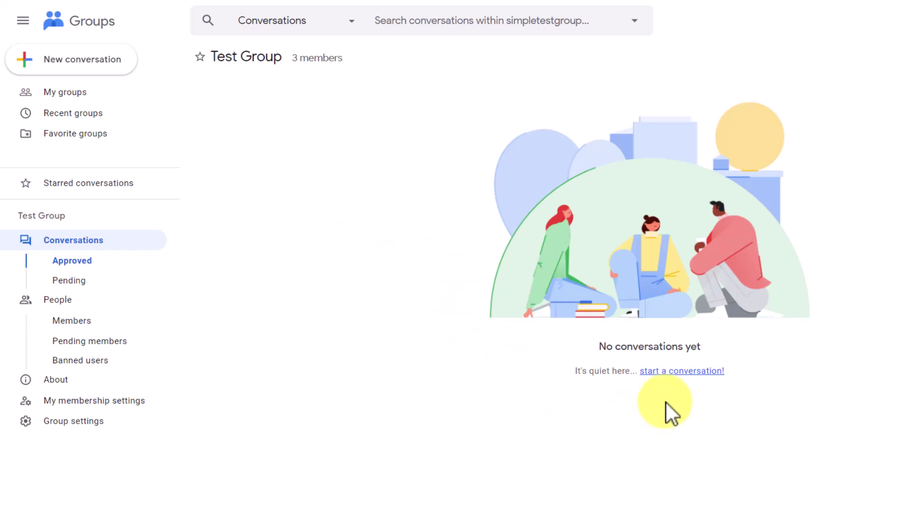
left_click(676, 371)
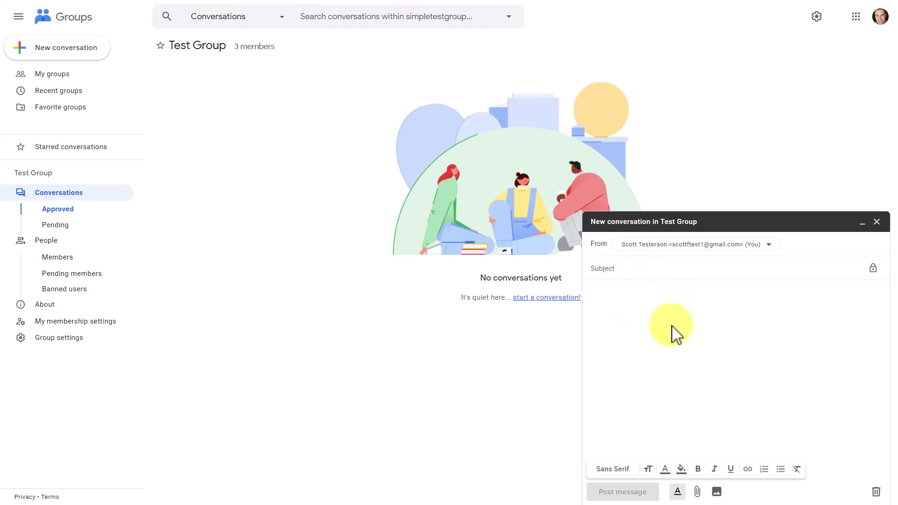
left_click(875, 491)
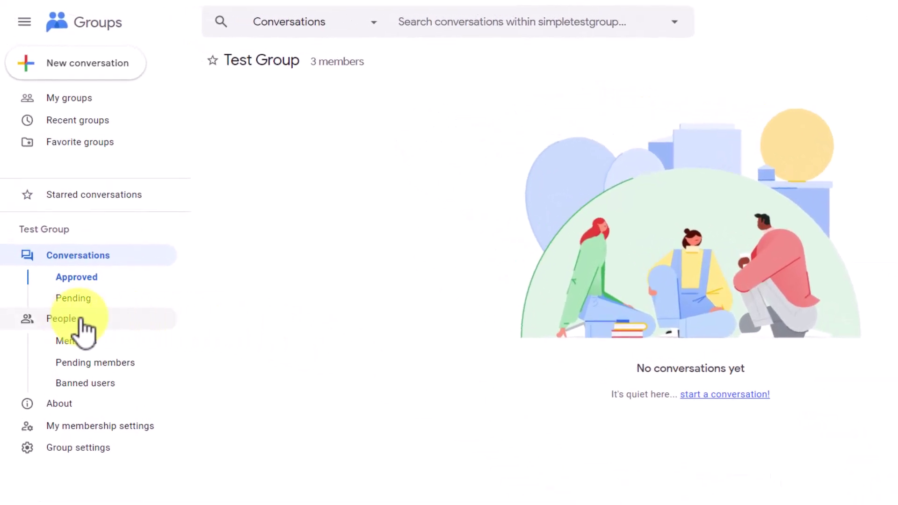
View Test Group's three members, then its About page with address and privacy summary.
left_click(63, 318)
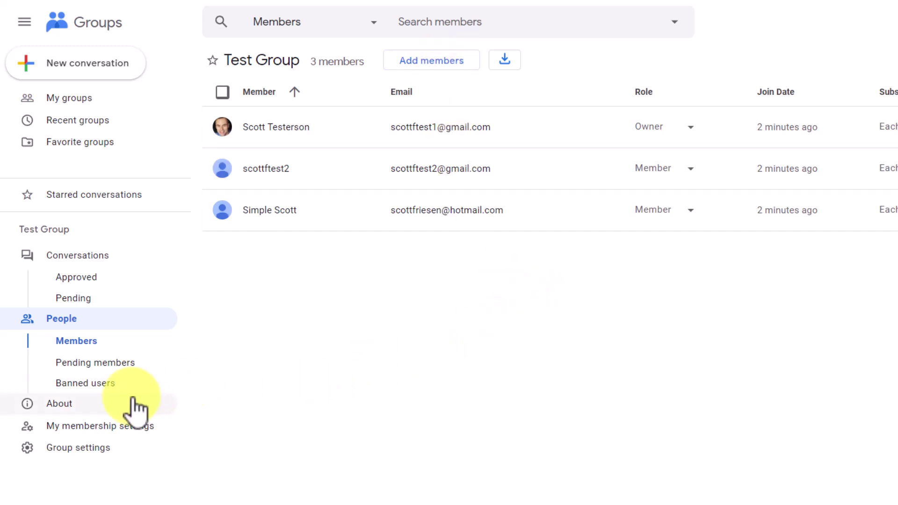
left_click(60, 403)
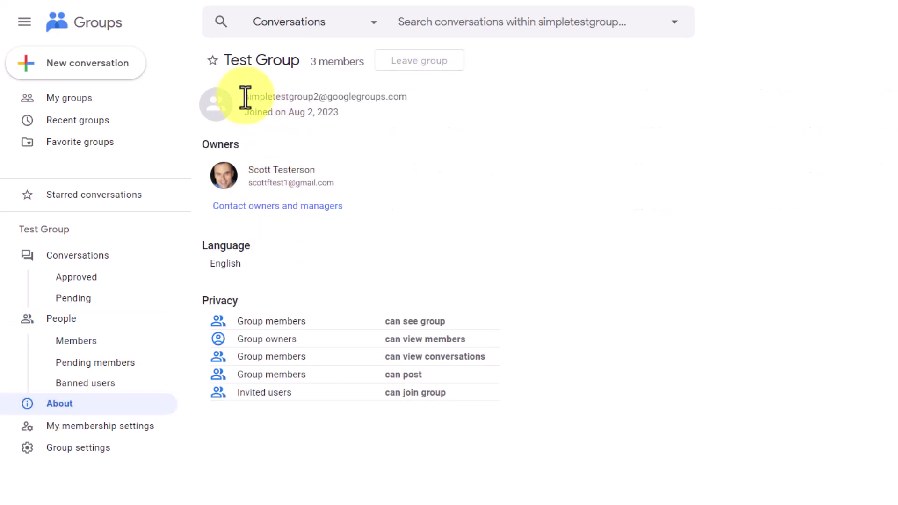
Copy Test Group's googlegroups.com email address from the About page.
left_click_drag(244, 98, 403, 98)
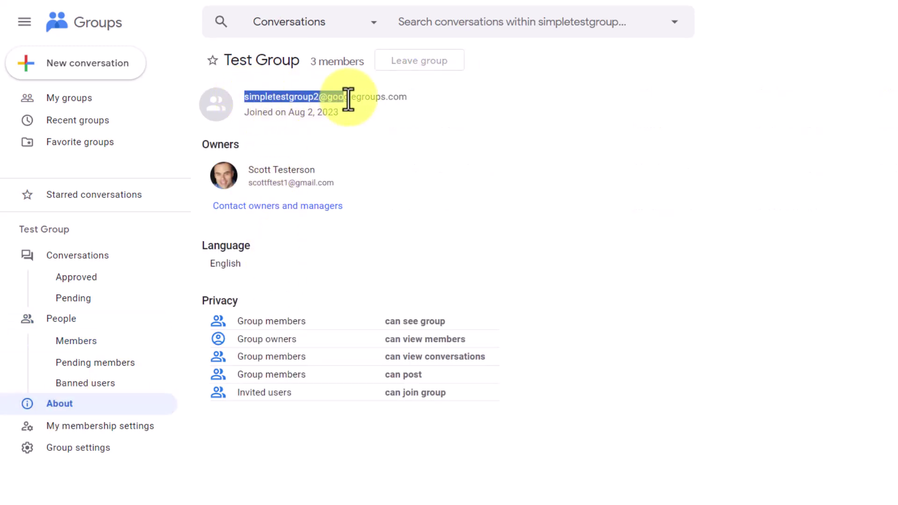
right_click(398, 100)
left_click(422, 110)
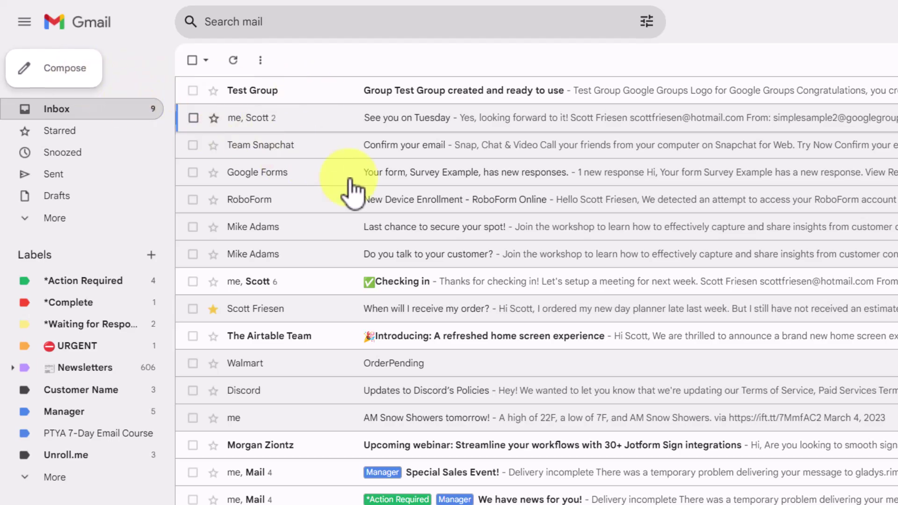
Compose a new Gmail message addressed to Test Group's googlegroups.com address and move to the body.
key("c")
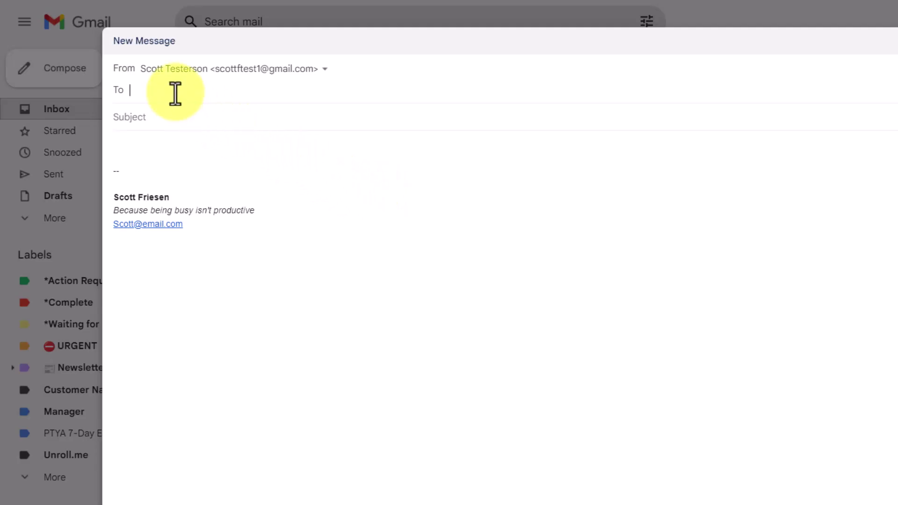
key("ctrl+v")
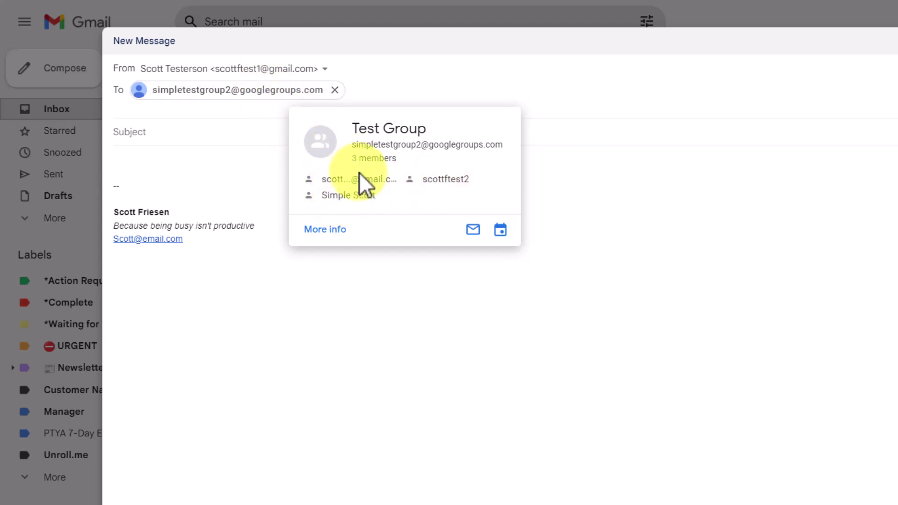
mouse_move(232, 90)
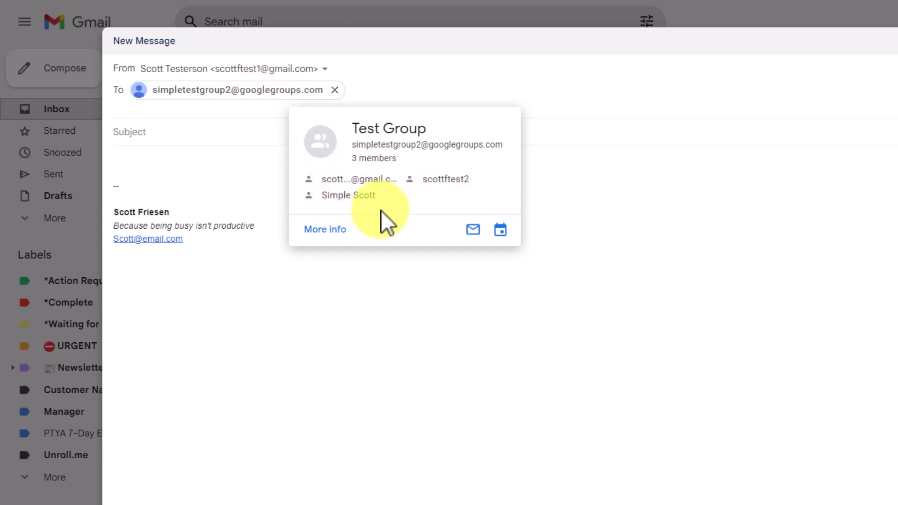
left_click(431, 289)
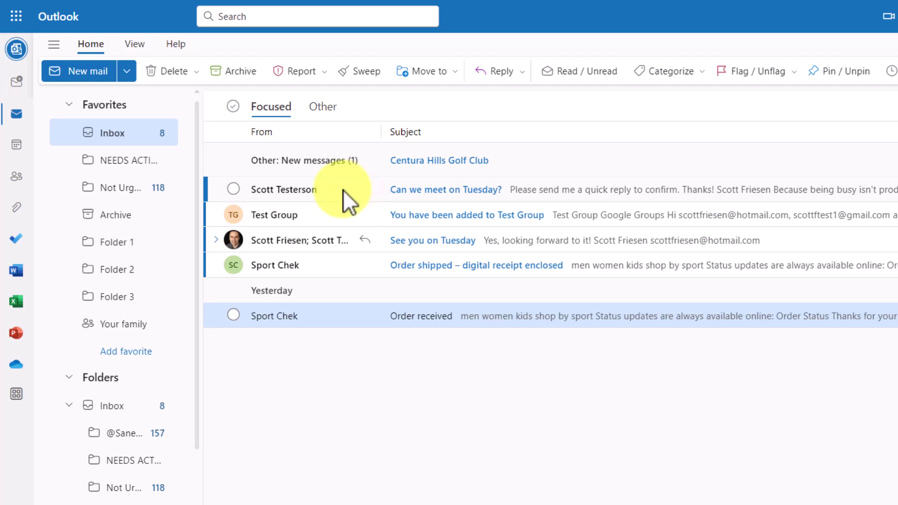
Reply All to the 'Can we meet on Tuesday?' email, addressing the sender and Test Group.
left_click(304, 190)
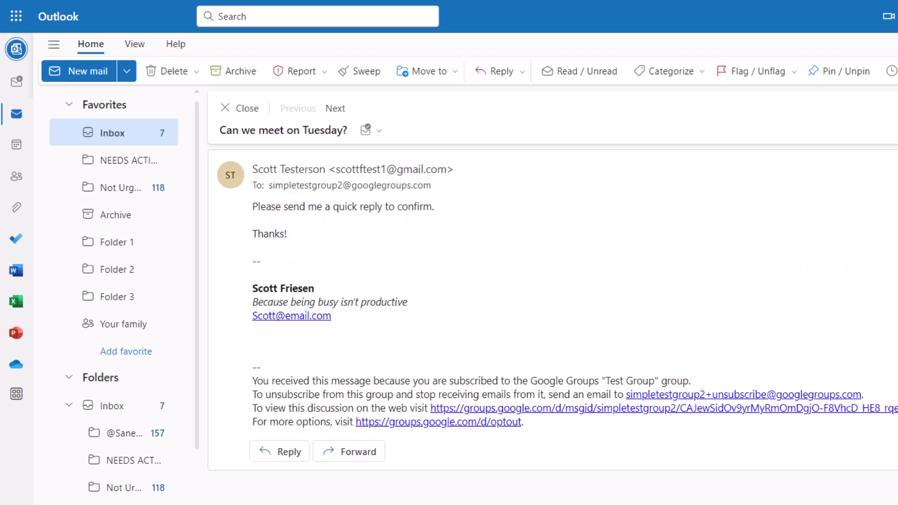
key("ctrl+shift+r")
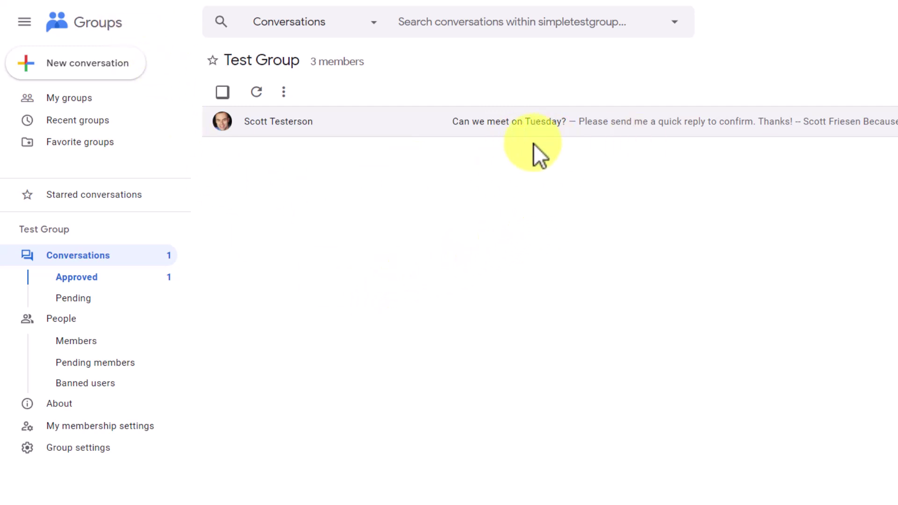
Read Scott Testerson's full 'Can we meet on Tuesday?' conversation in Test Group.
left_click(341, 123)
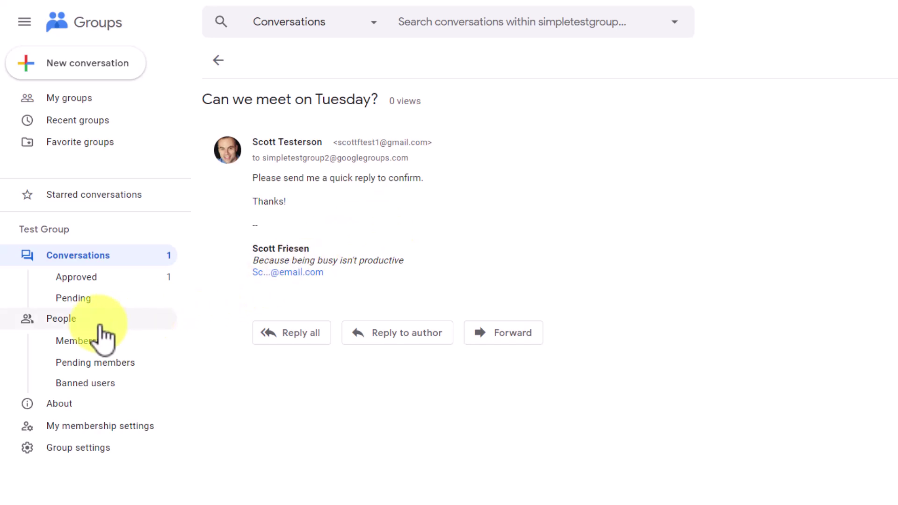
View Test Group's three members, then its About page with owner and privacy details.
left_click(94, 319)
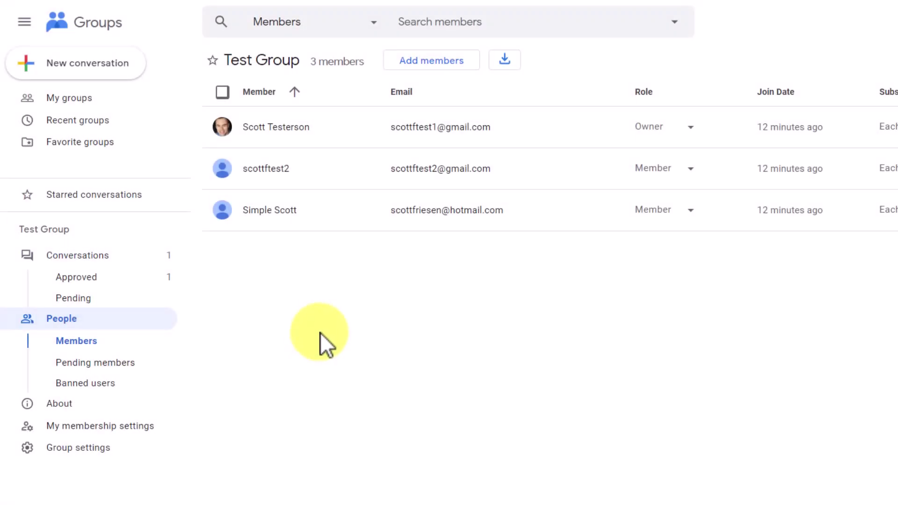
left_click(59, 404)
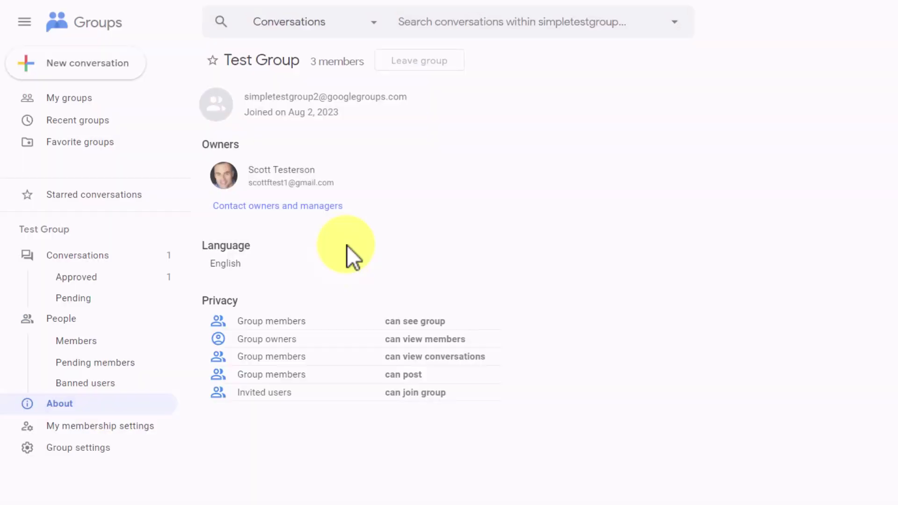